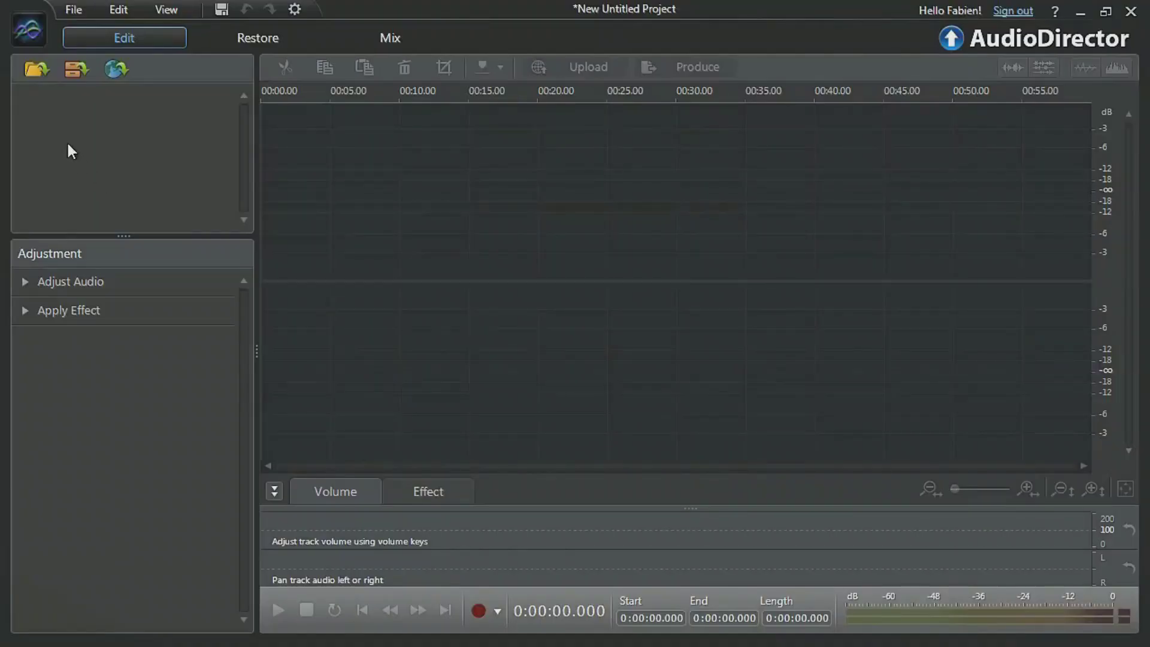
Step: Import the ORCHESTRA-WITH-ANNOYING-RINGING-PHONE video from the Desktop and display it as a spectrogram
left_click(34, 71)
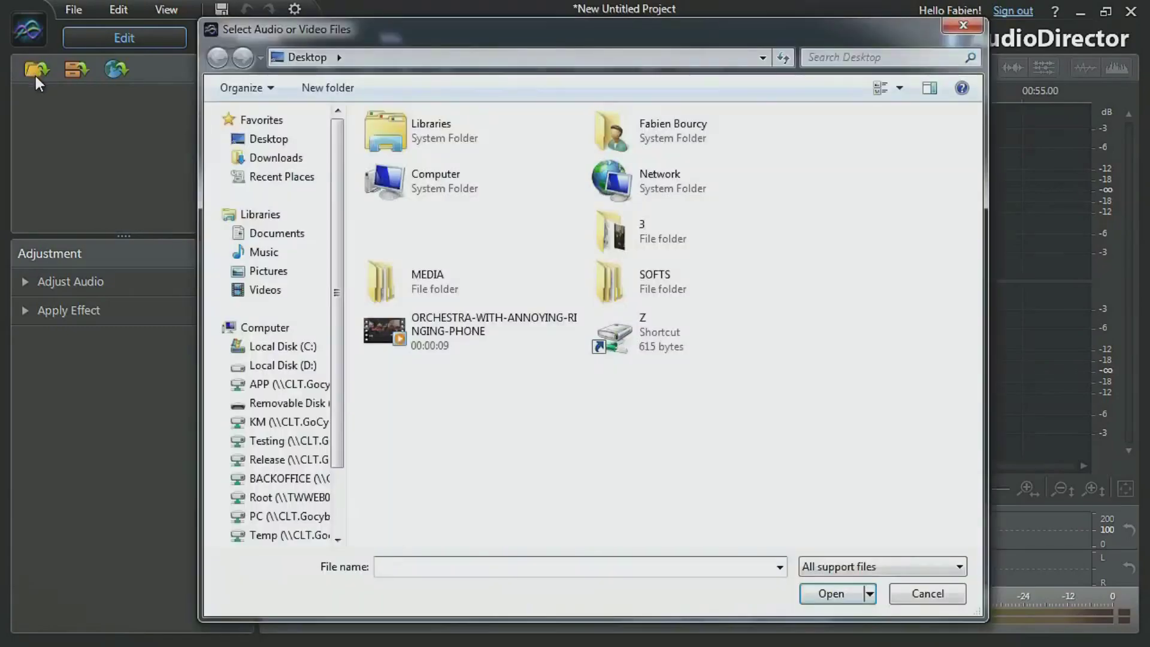
double_click(367, 333)
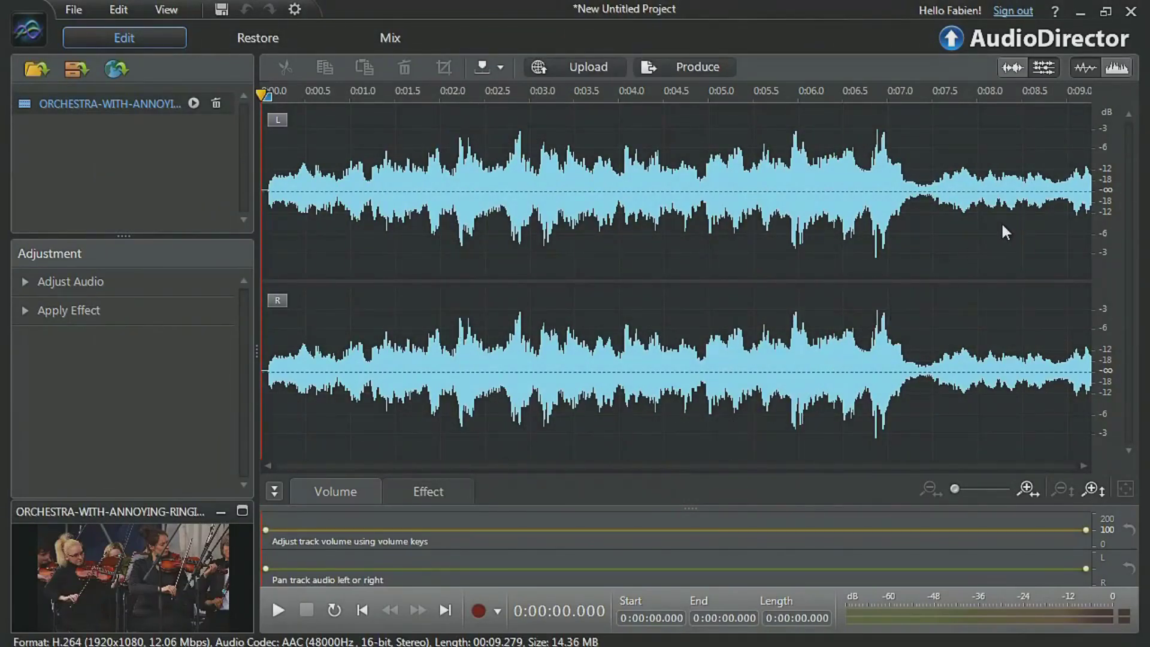
left_click(1116, 68)
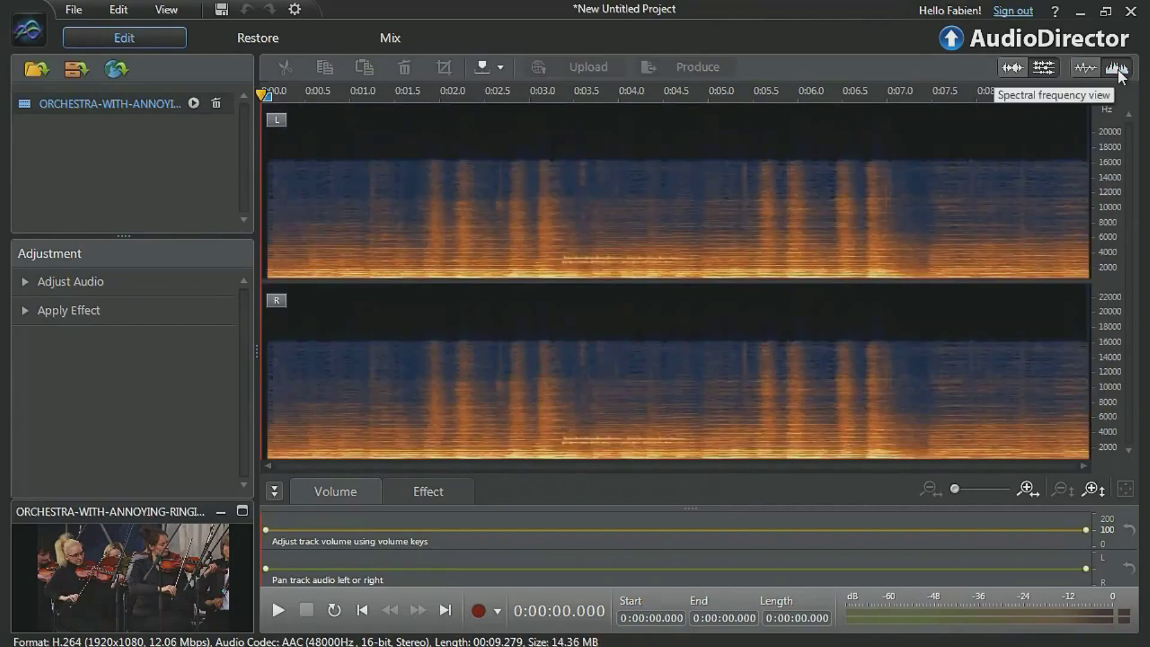
Step: Switch to the Restore tools and expand Visual Repair for the orchestra clip
left_click(1116, 68)
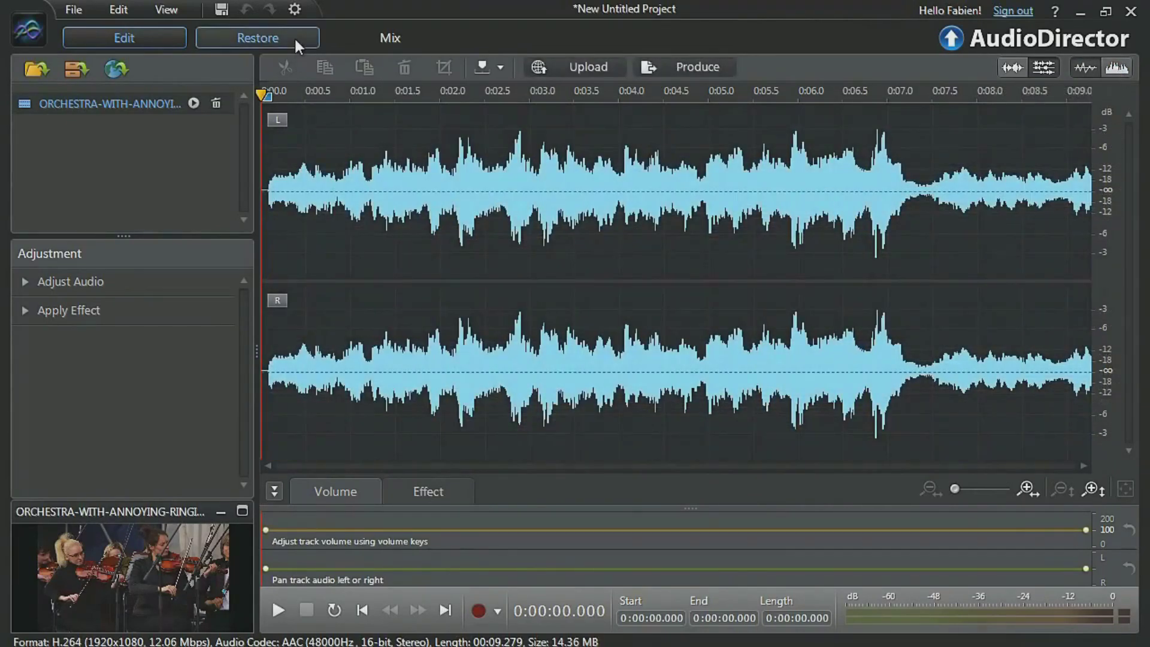
left_click(293, 37)
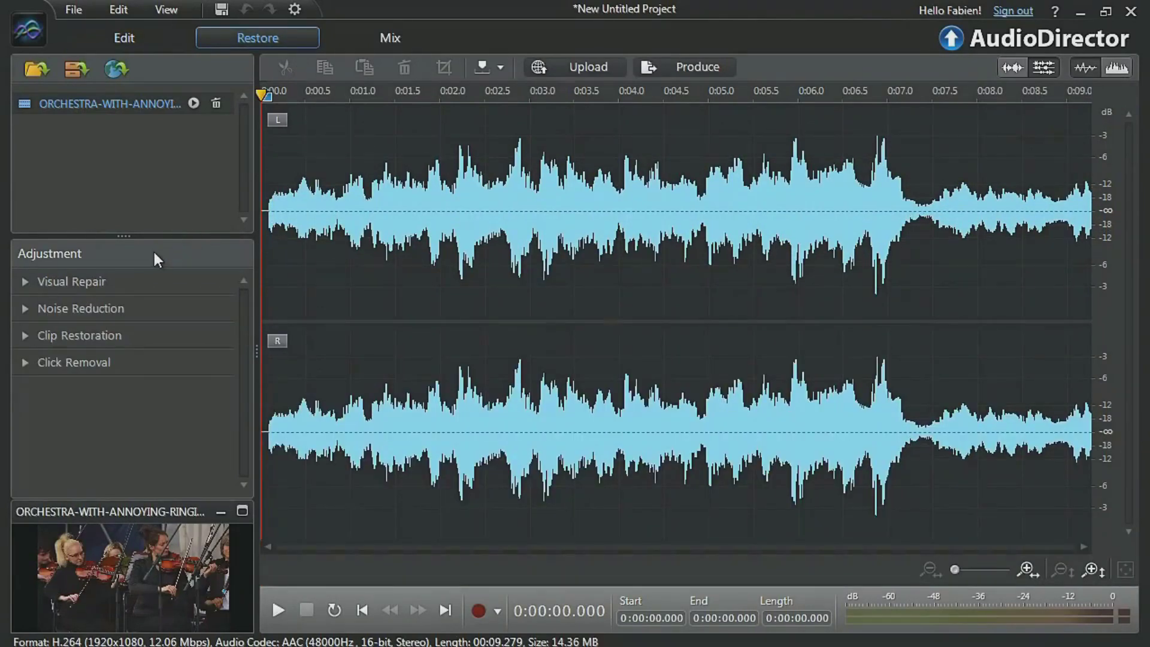
left_click(138, 286)
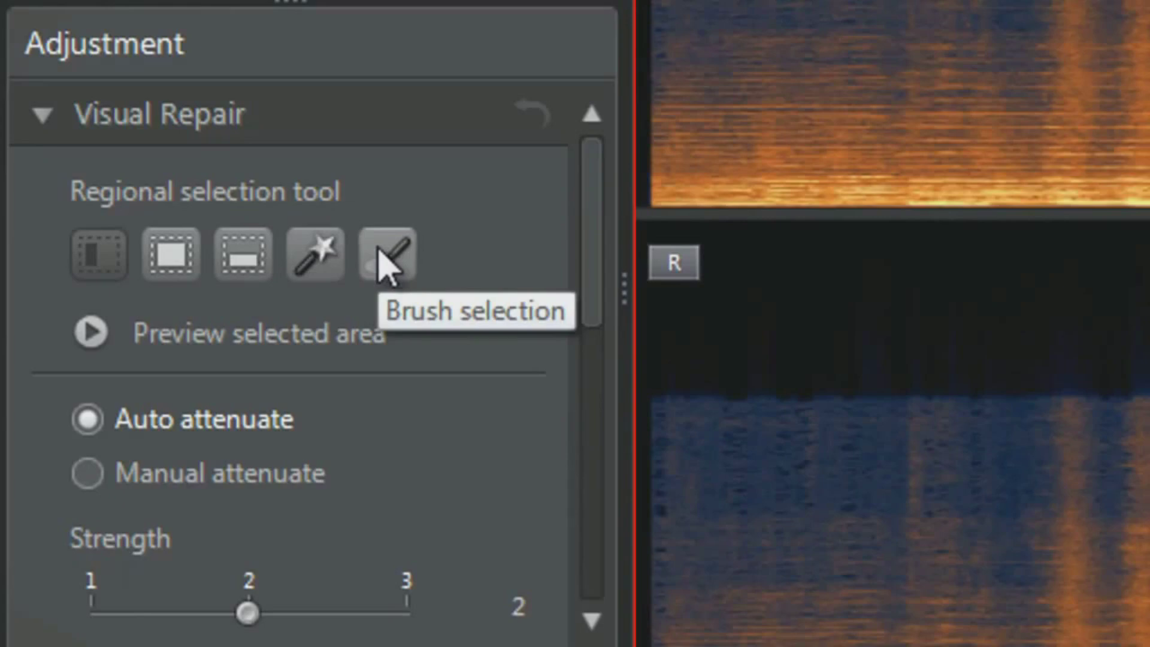
Step: Brush-select the ~3 kHz ringing tone from 0:03.333 to 0:04.731 on both channels and preview it
left_click(387, 264)
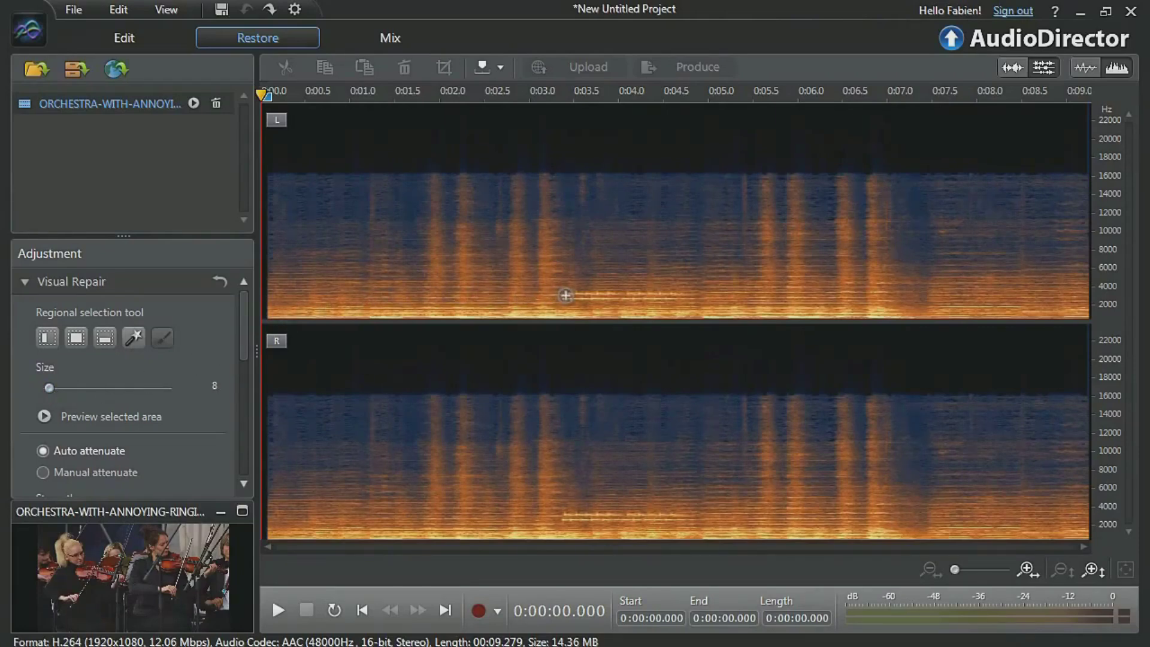
left_click_drag(565, 296, 674, 296)
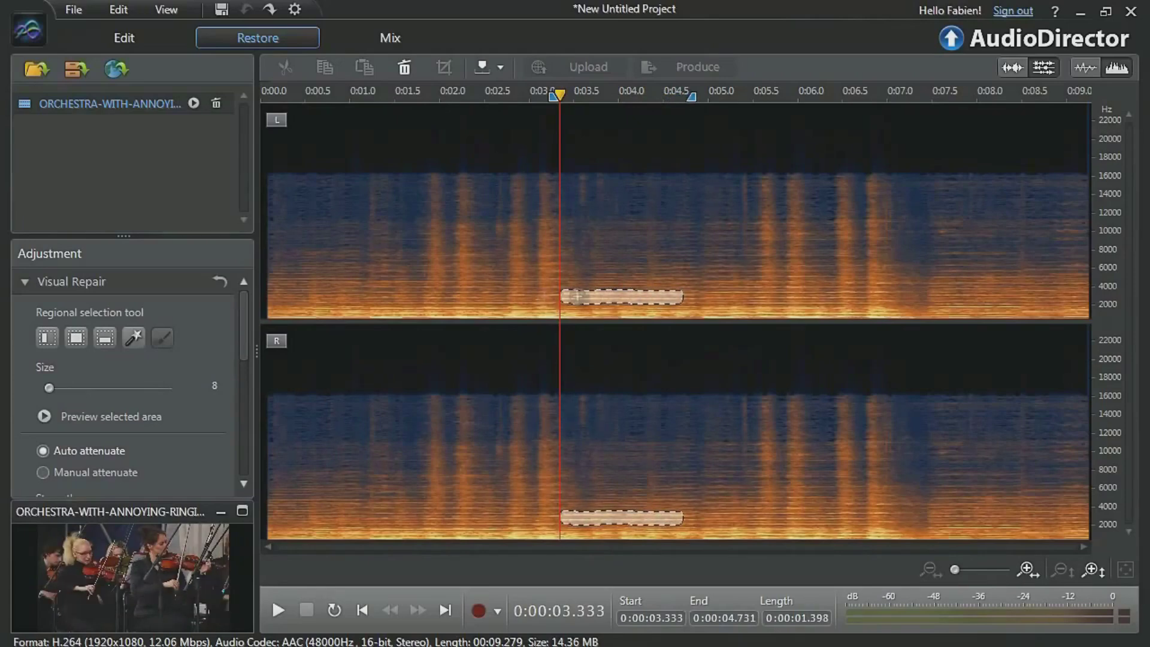
left_click(45, 416)
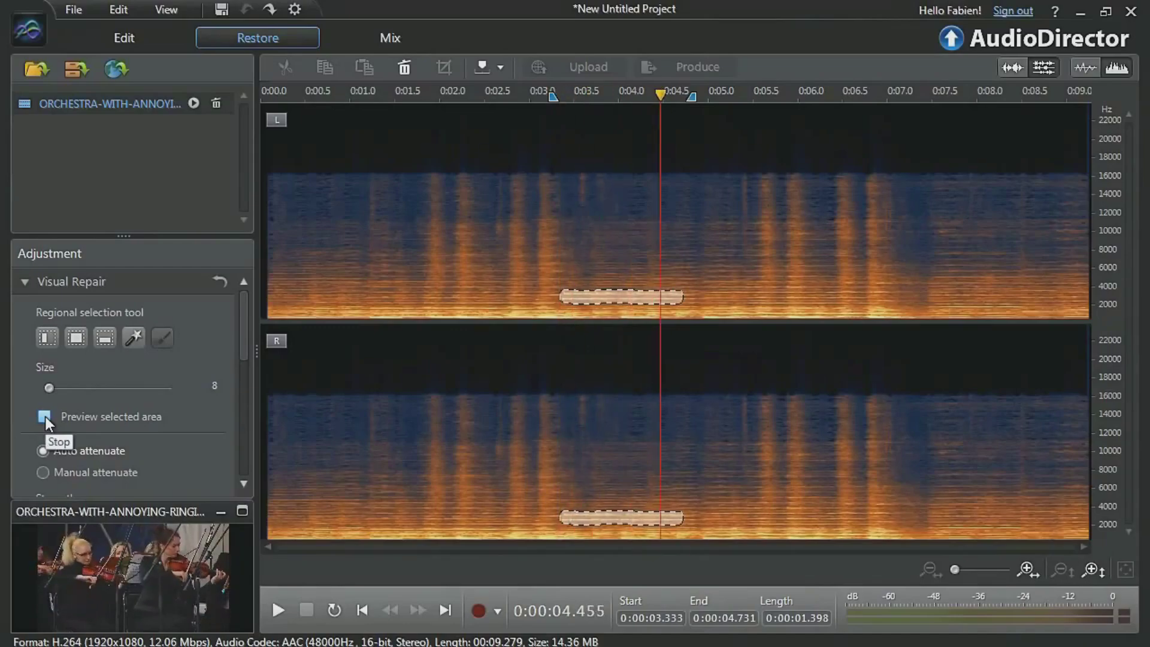
left_click_drag(244, 341, 243, 378)
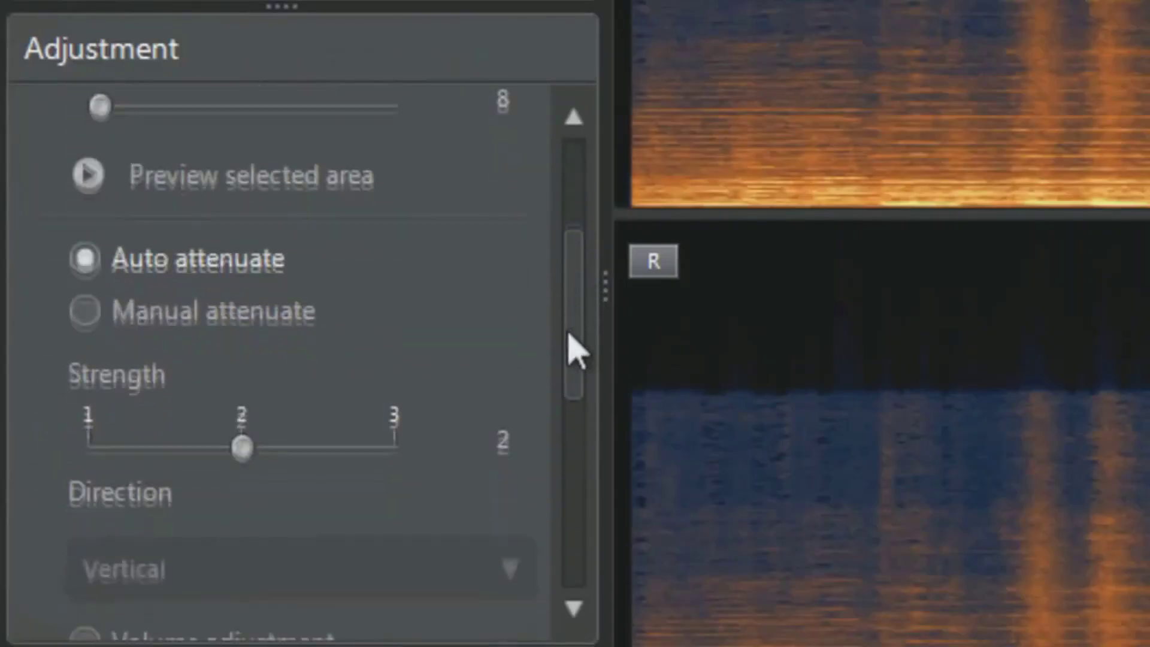
left_click_drag(569, 336, 559, 366)
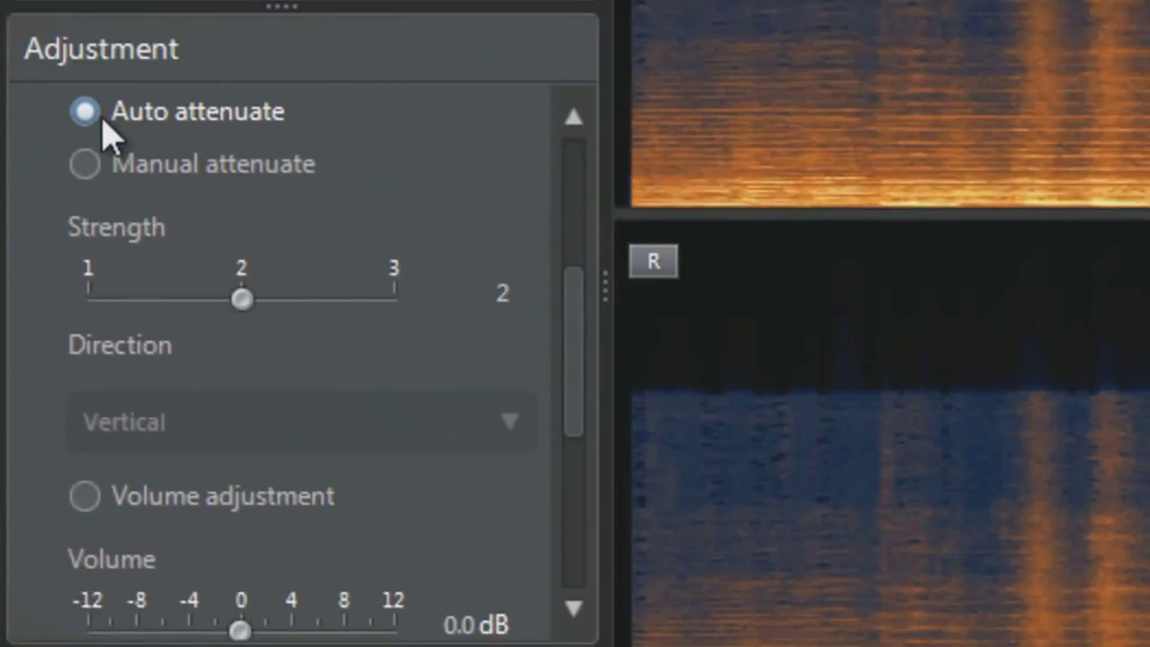
Step: Apply vertical Manual attenuate at raised strength to erase the marked ringing tone
left_click(85, 164)
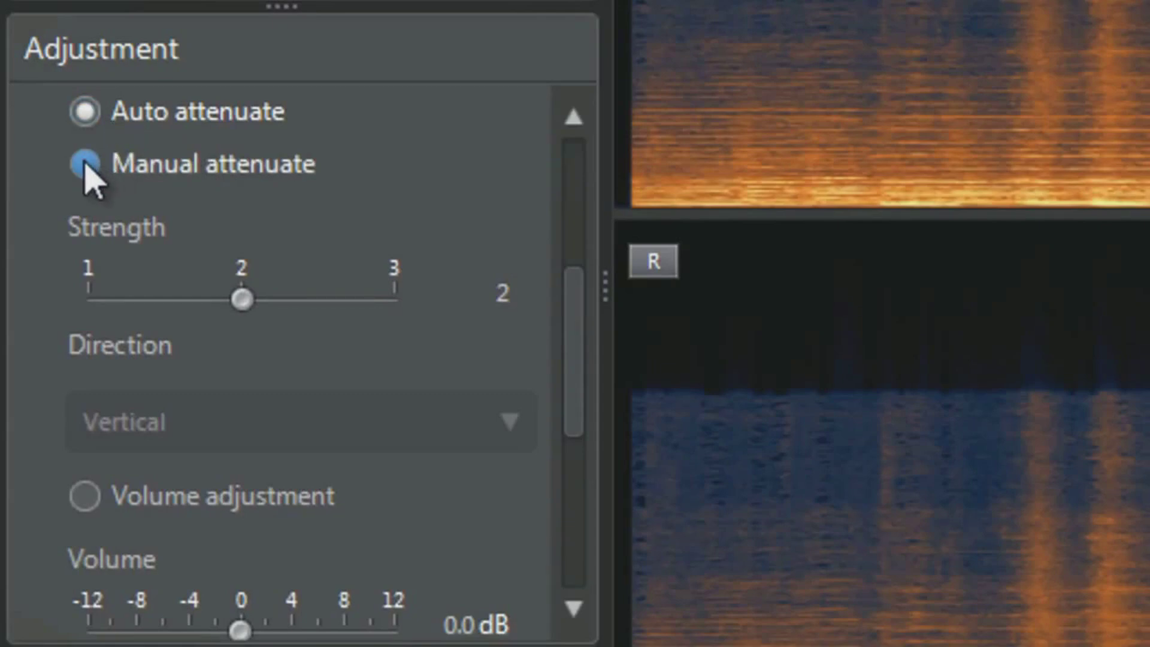
left_click(85, 164)
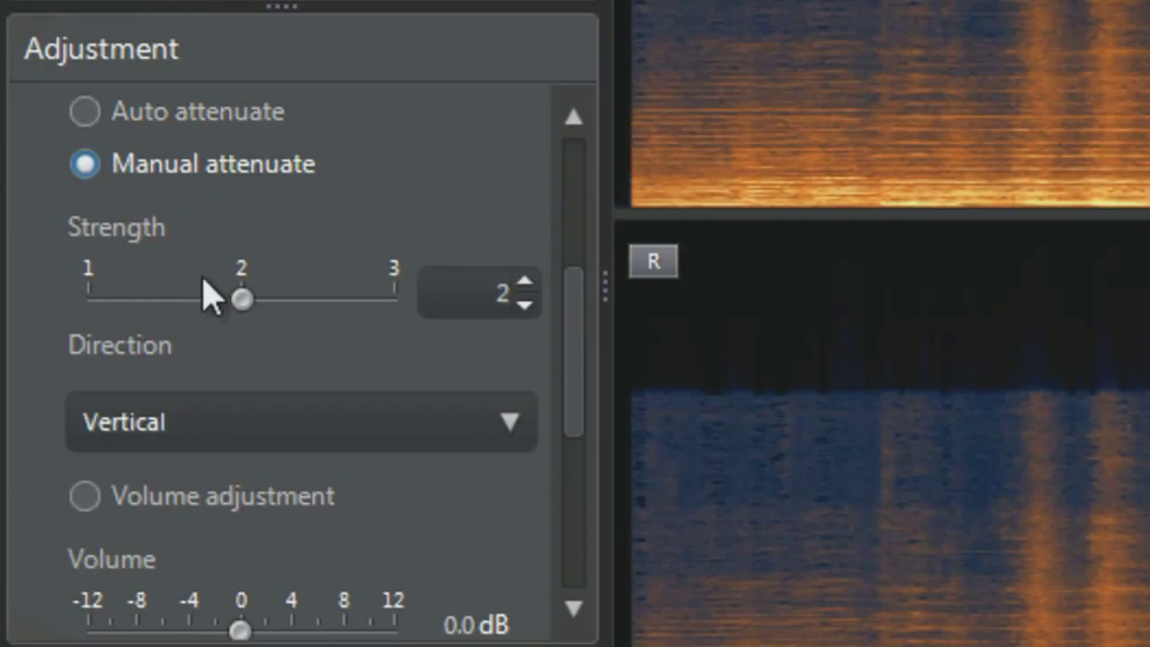
left_click_drag(249, 313, 309, 315)
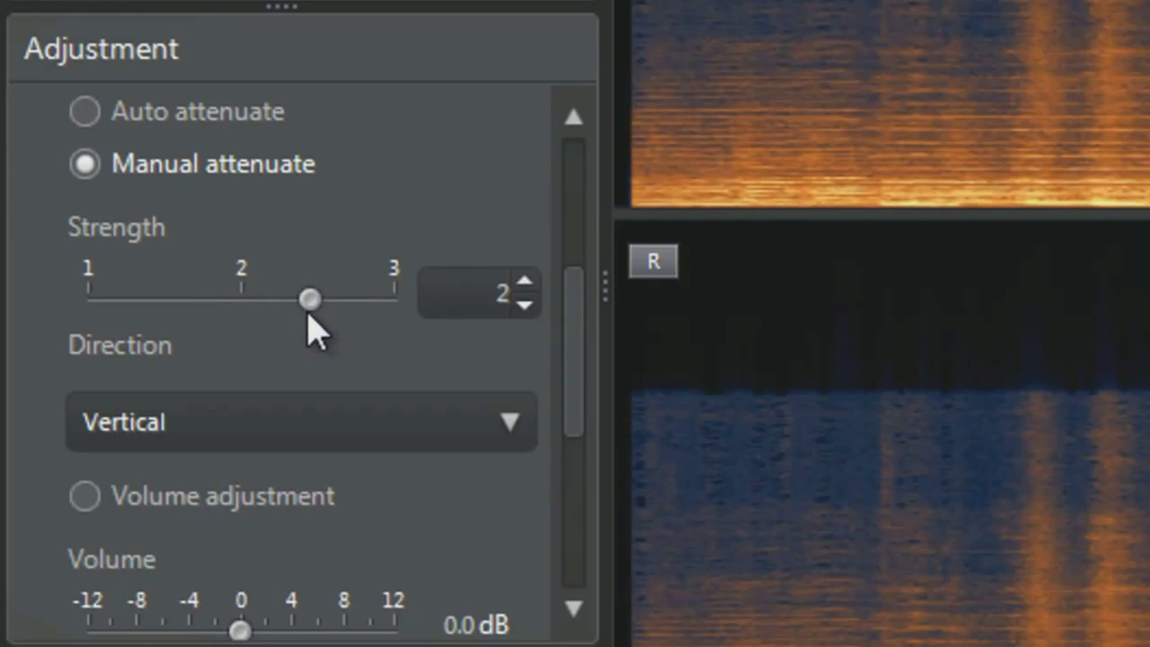
left_click(85, 497)
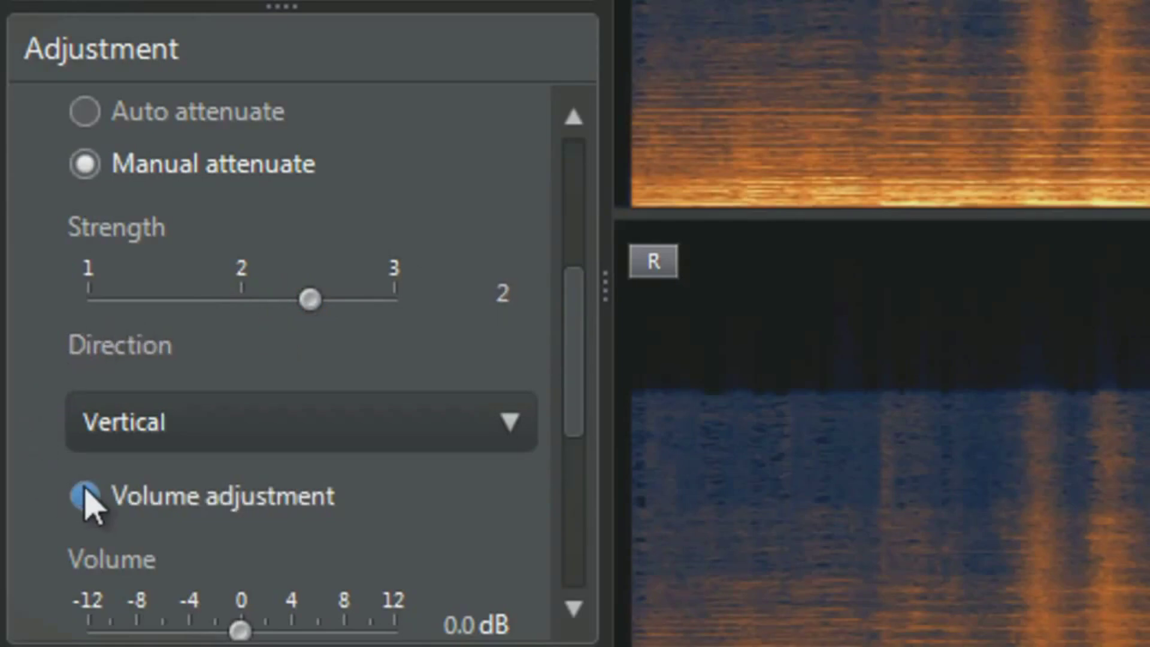
left_click(85, 497)
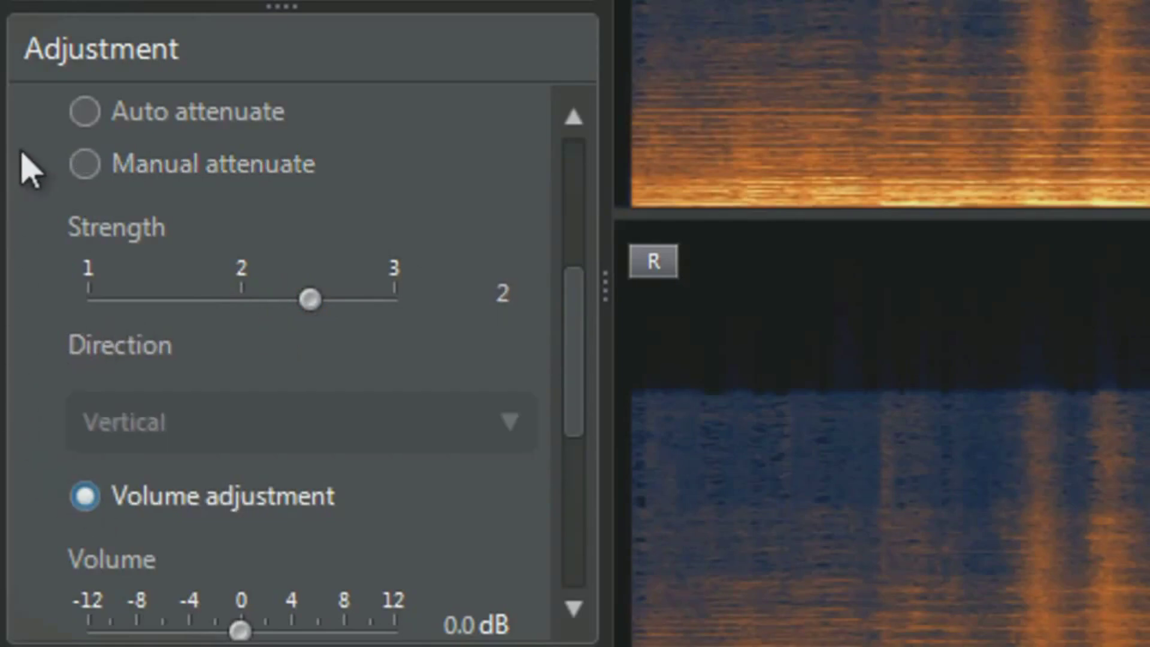
left_click(85, 166)
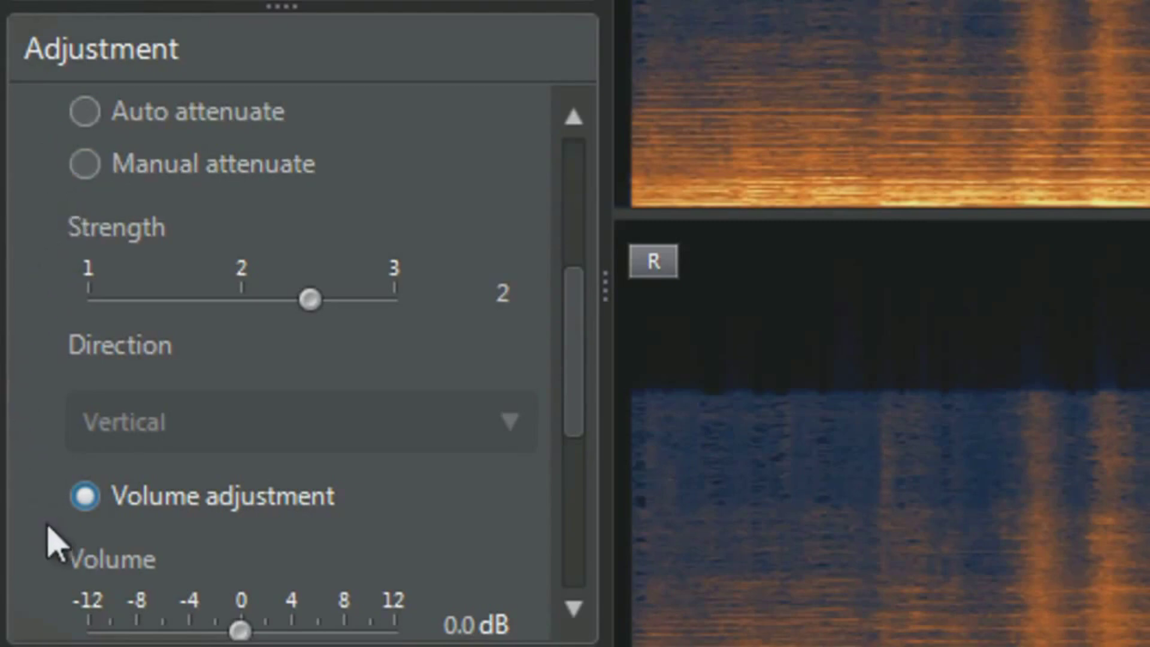
left_click_drag(222, 628, 78, 195)
left_click(71, 178)
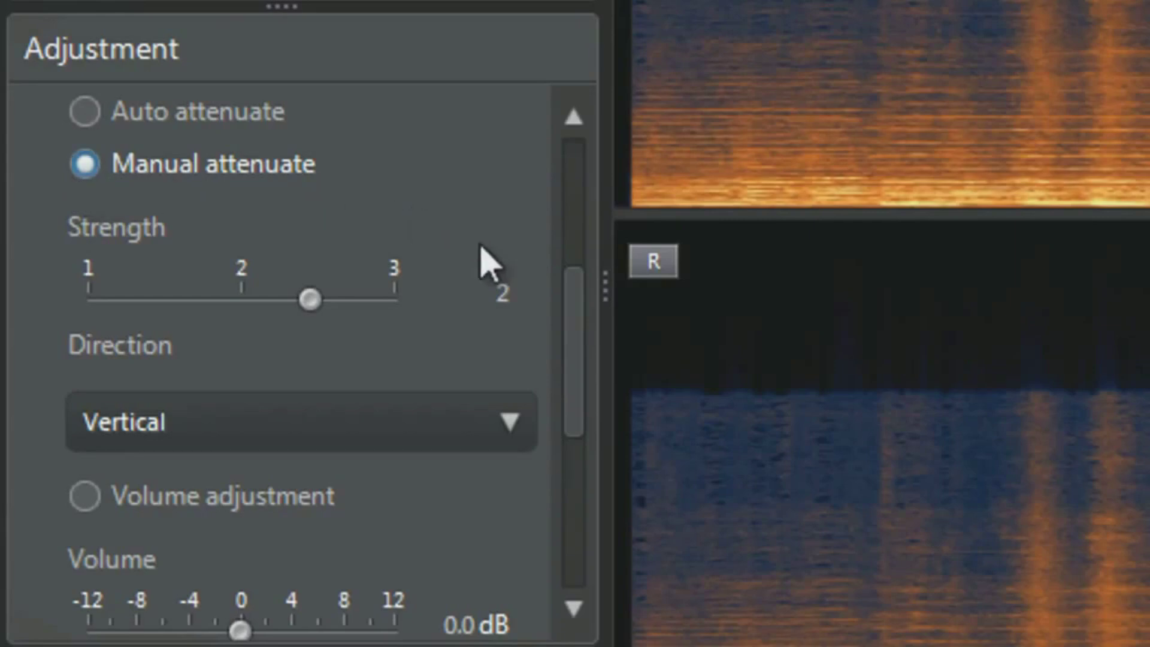
left_click_drag(572, 383, 577, 475)
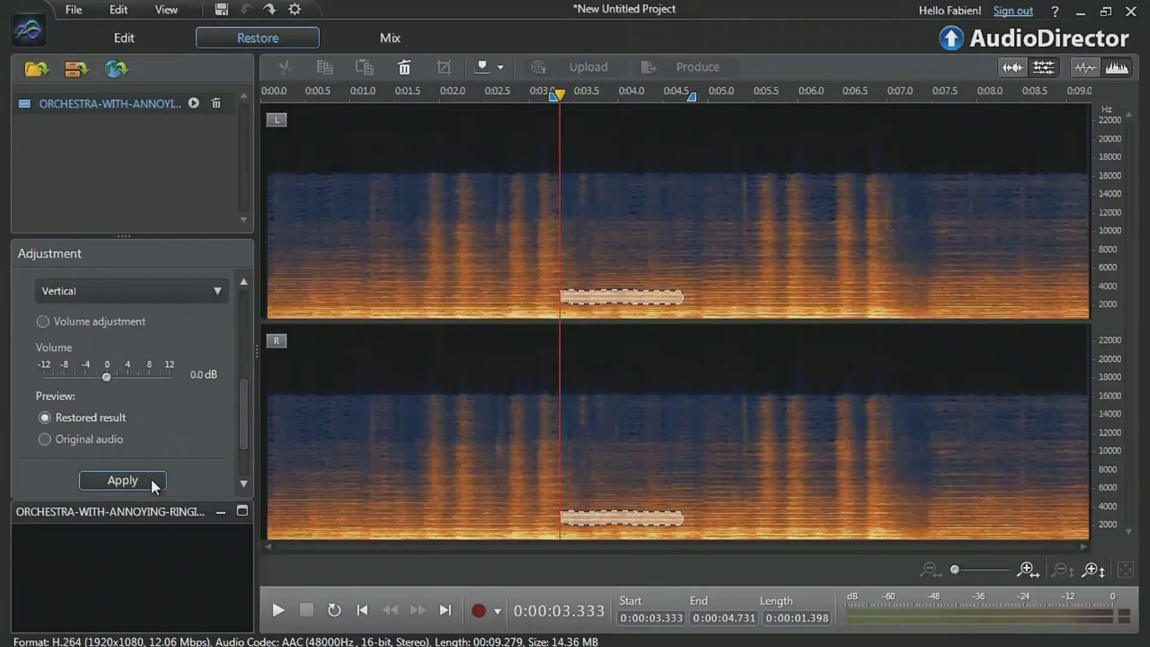
left_click(358, 614)
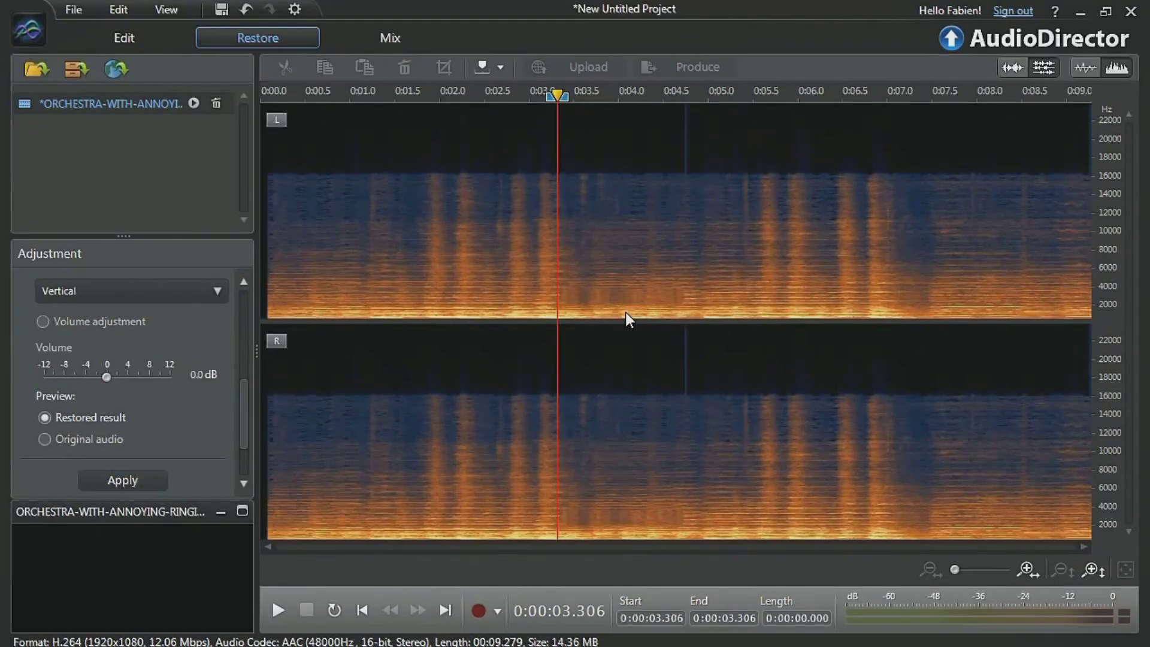
Step: Play back the repaired orchestra recording to check the ringing is gone
key("space")
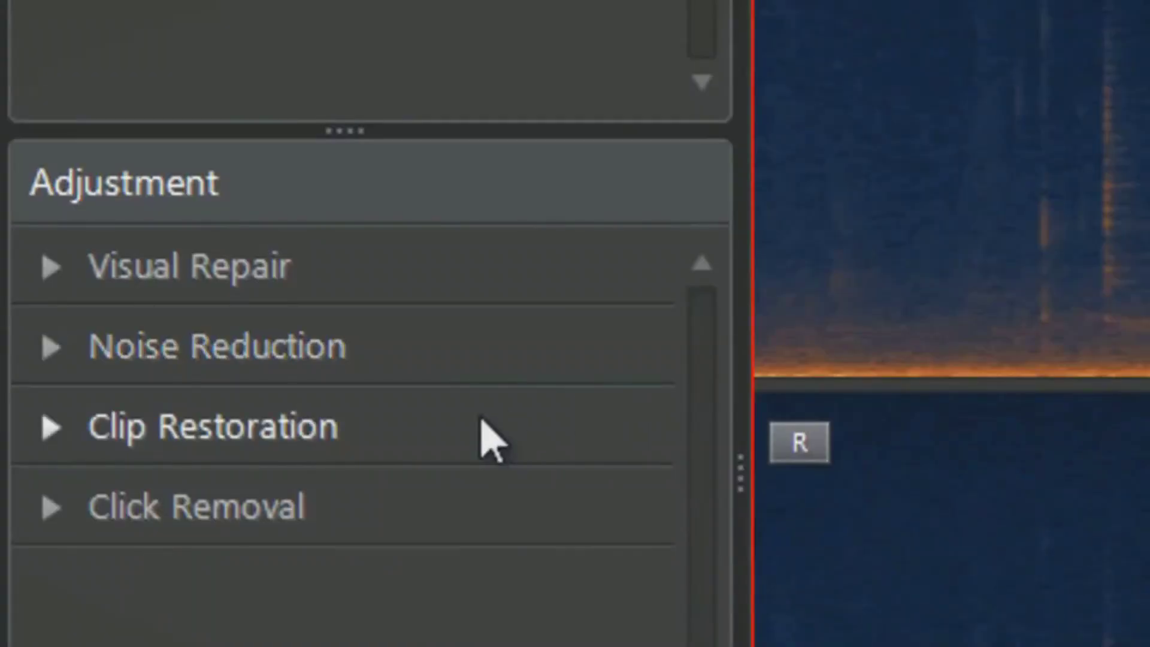
Step: Expand Clip Restoration, show the acapella as a waveform, and play it to hear the clipping
left_click(488, 443)
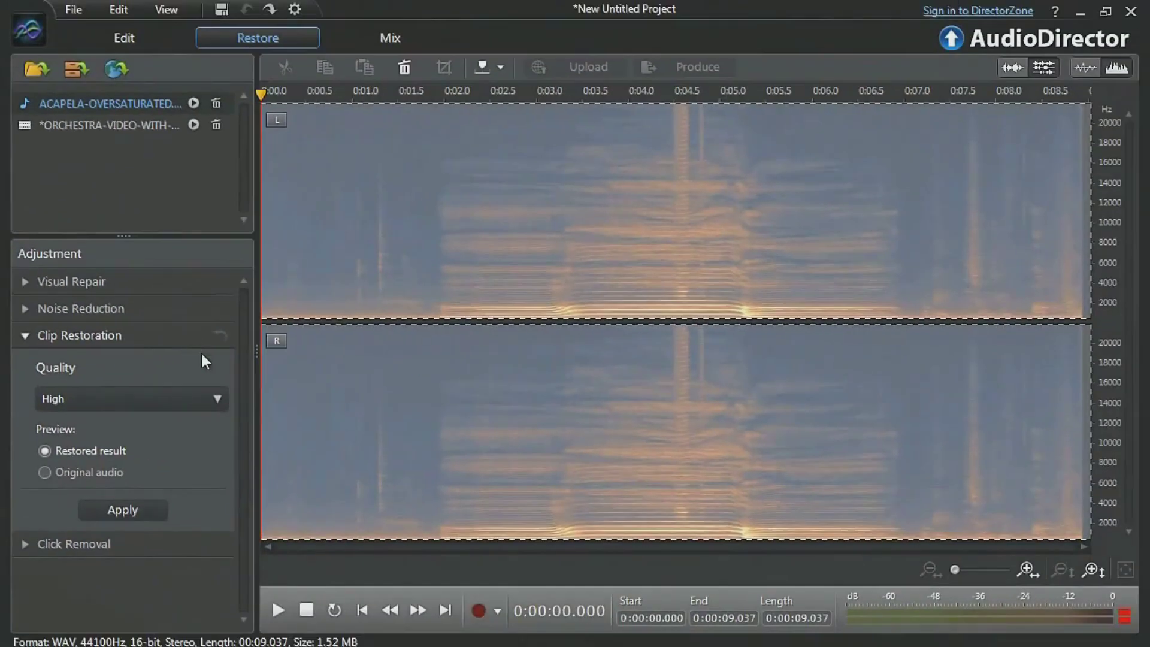
left_click(1084, 68)
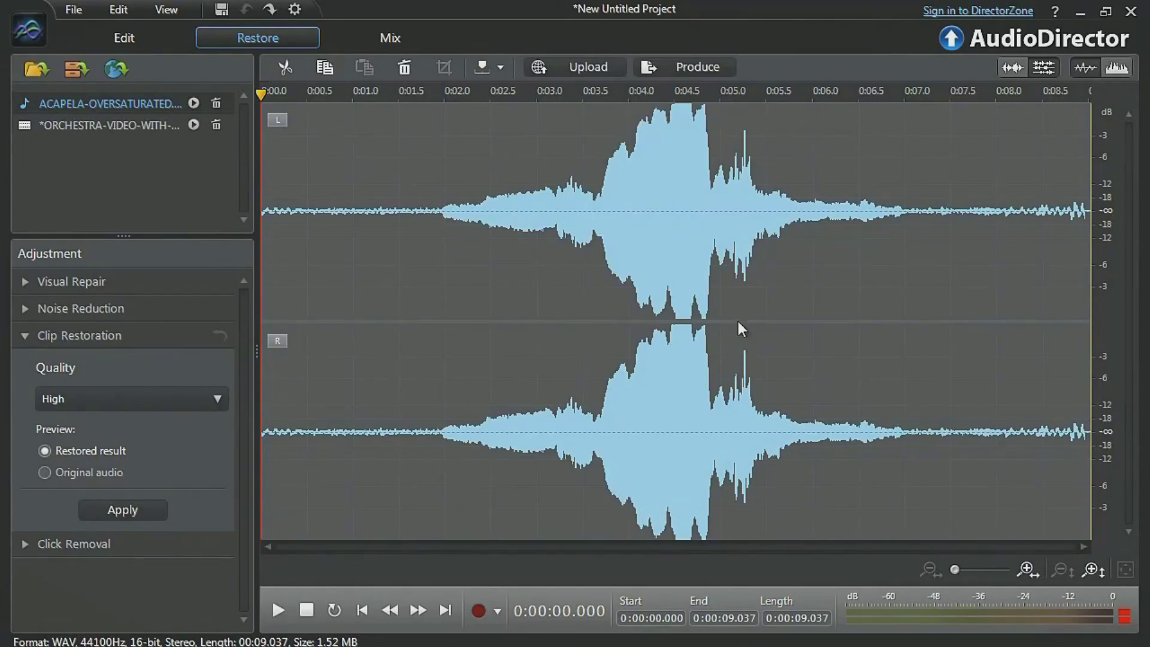
key("space")
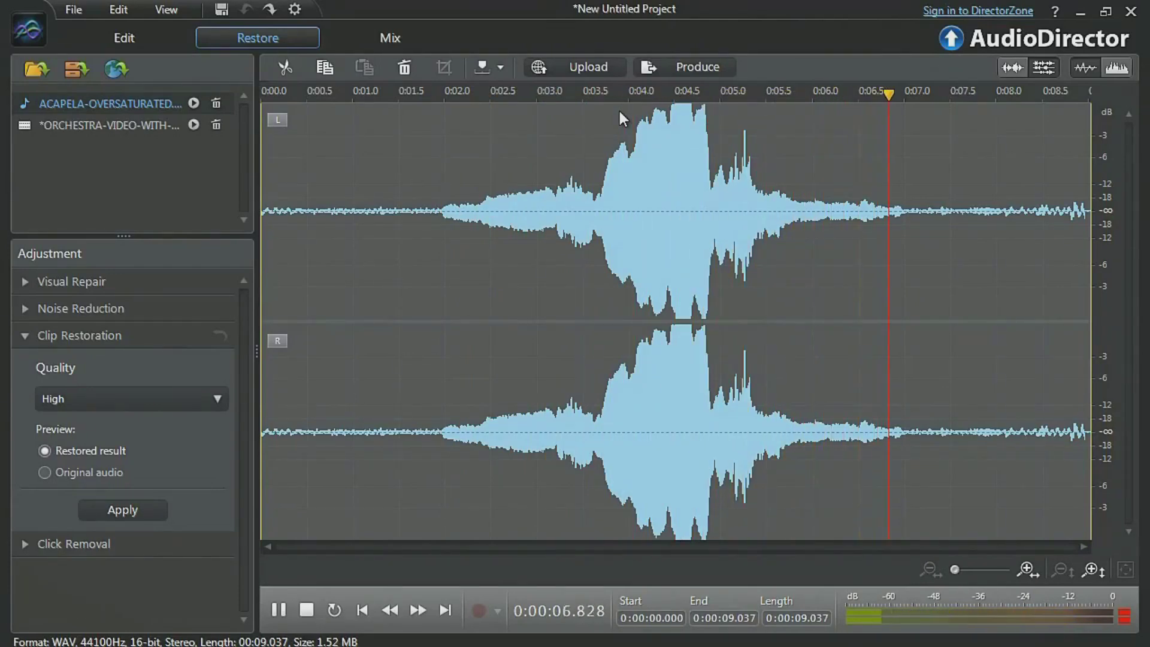
key("space")
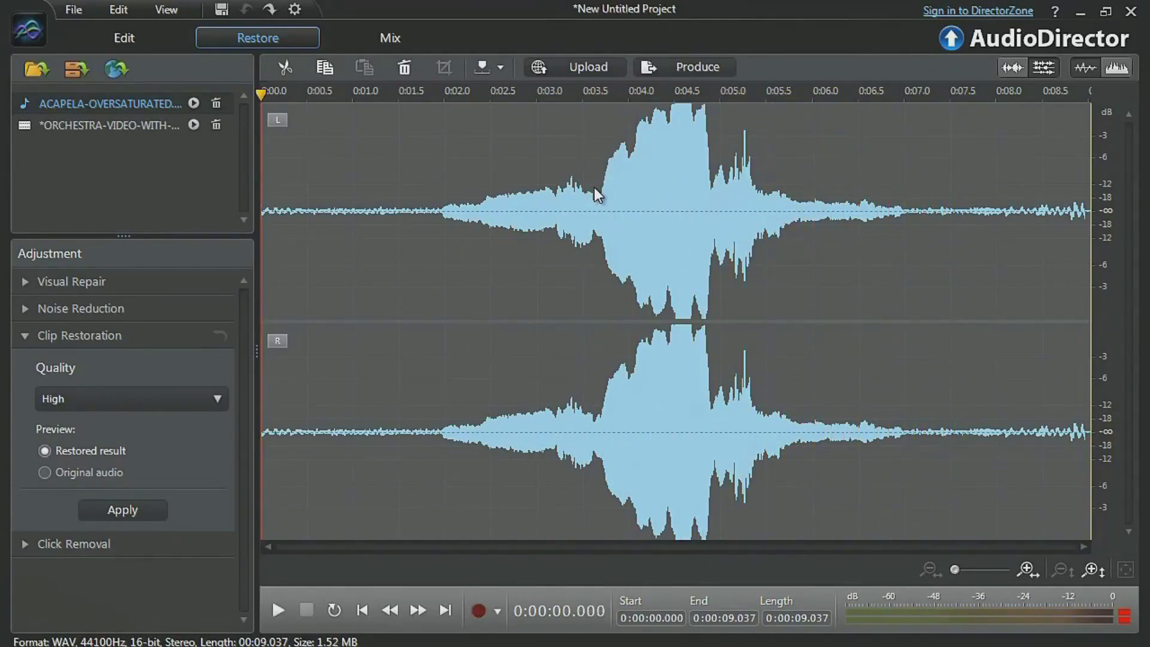
Step: Restore the clipped 3.7–4.9 s acapella passage at High quality and play it back
left_click_drag(600, 200, 713, 228)
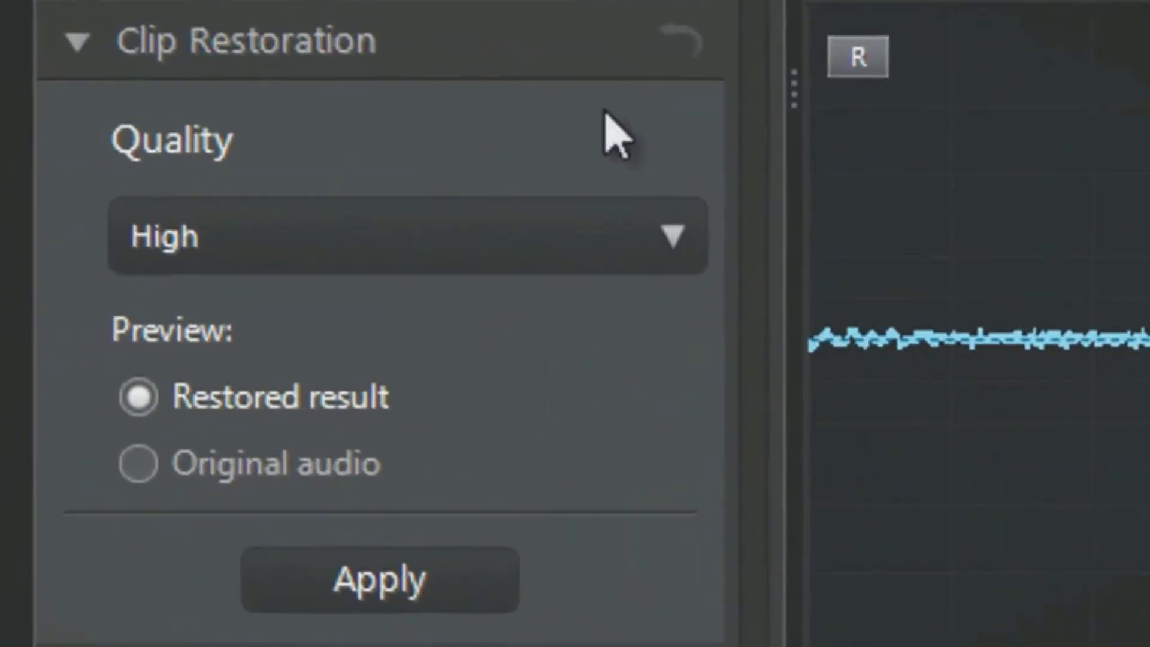
left_click(560, 231)
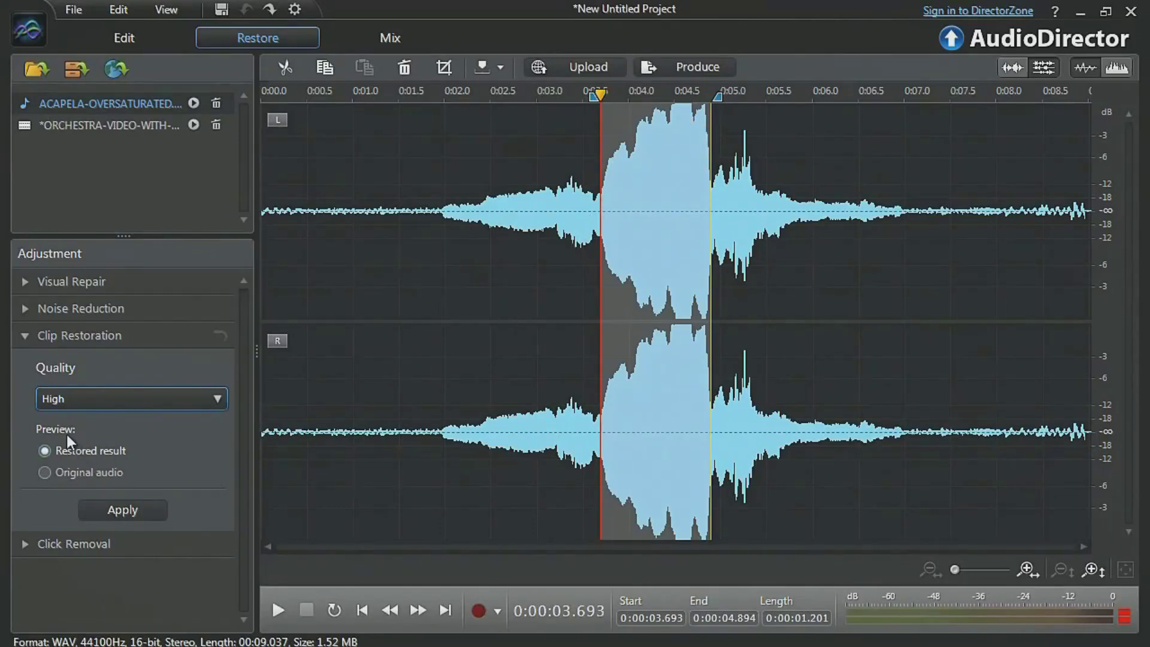
left_click(150, 508)
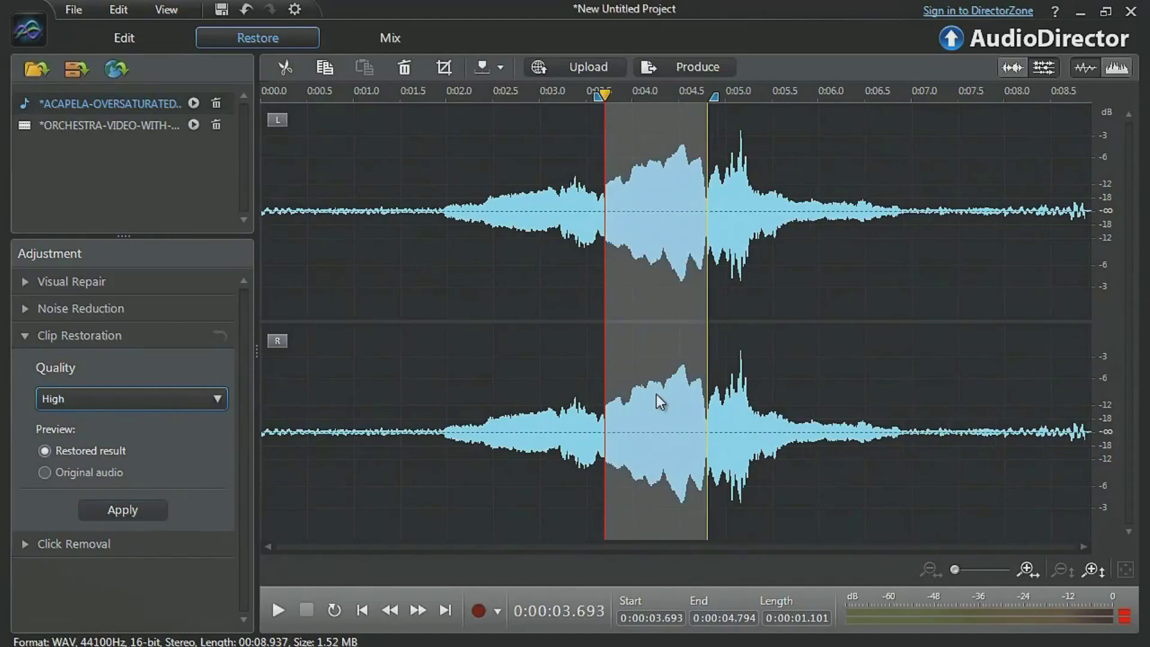
left_click(277, 610)
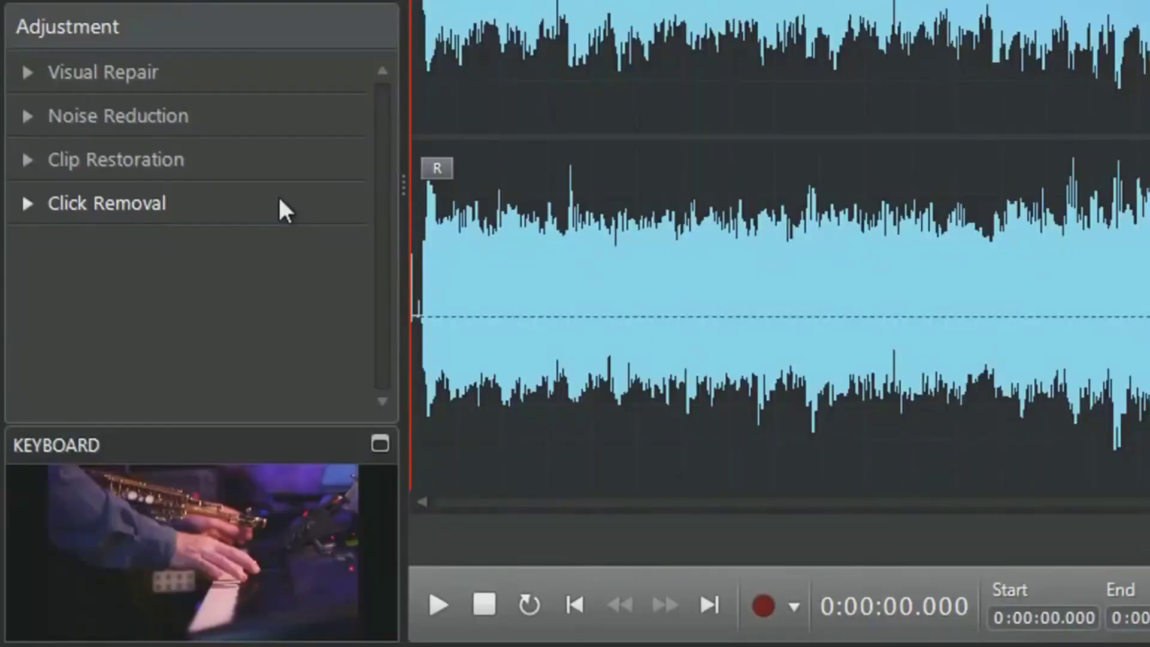
Step: Expand the Click Removal settings and play the keyboard clip to hear its clicks
left_click(279, 201)
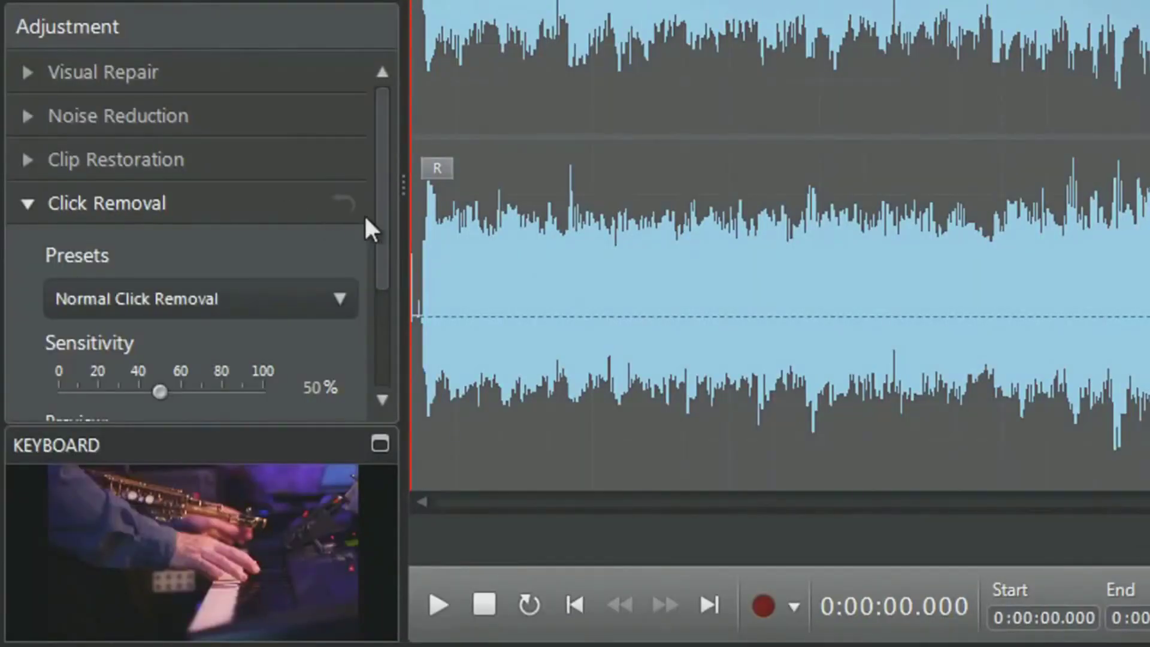
left_click_drag(383, 210, 377, 285)
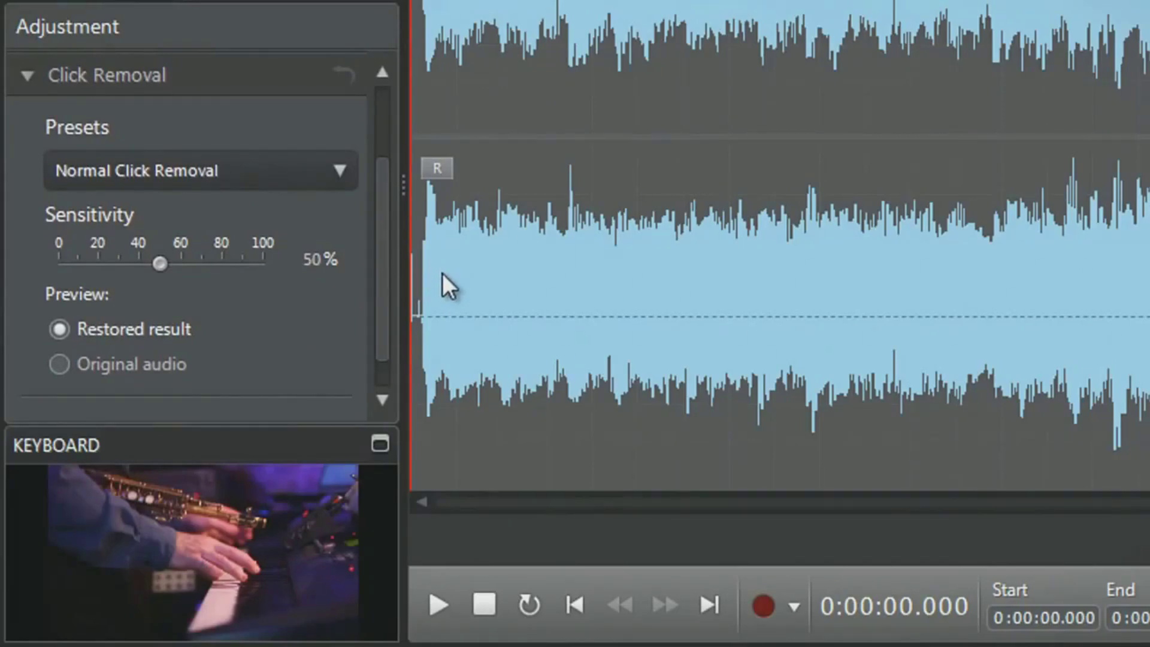
key("space")
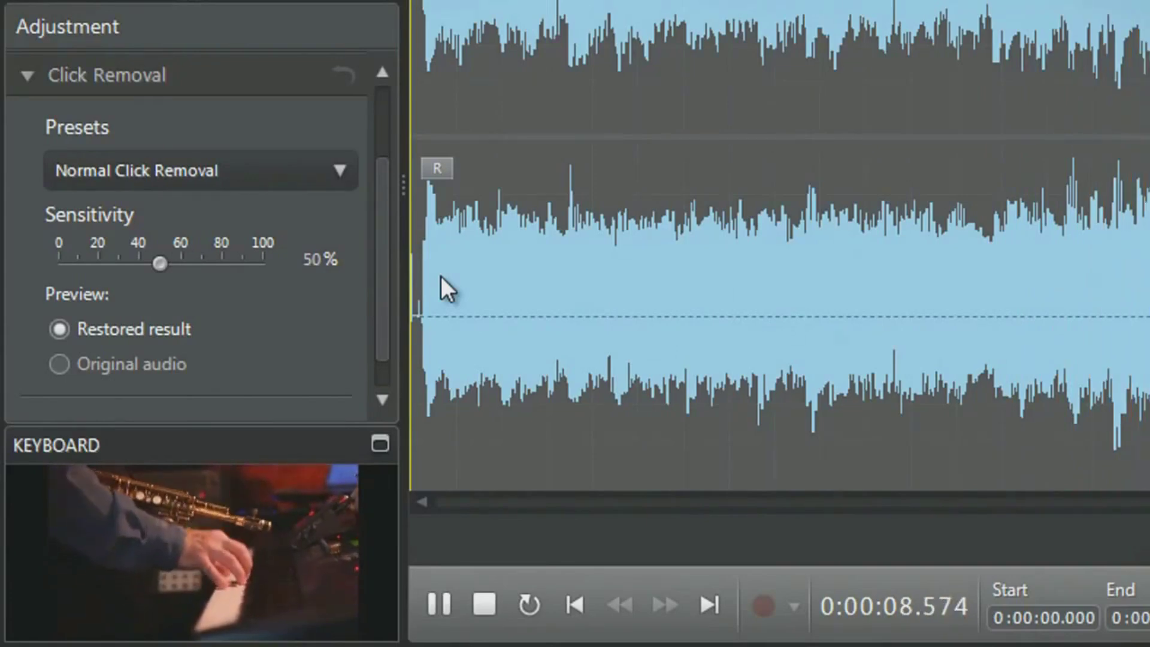
key("space")
Step: Apply the Heavy Click Removal preset with Sensitivity raised to 89%
left_click(275, 174)
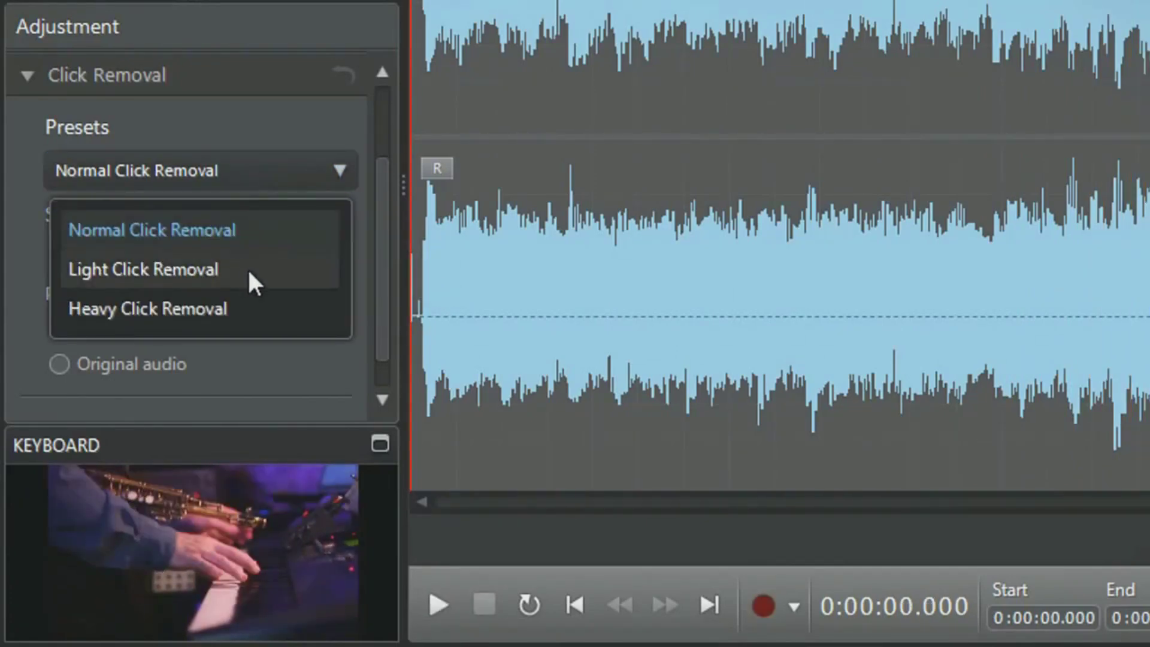
left_click(261, 308)
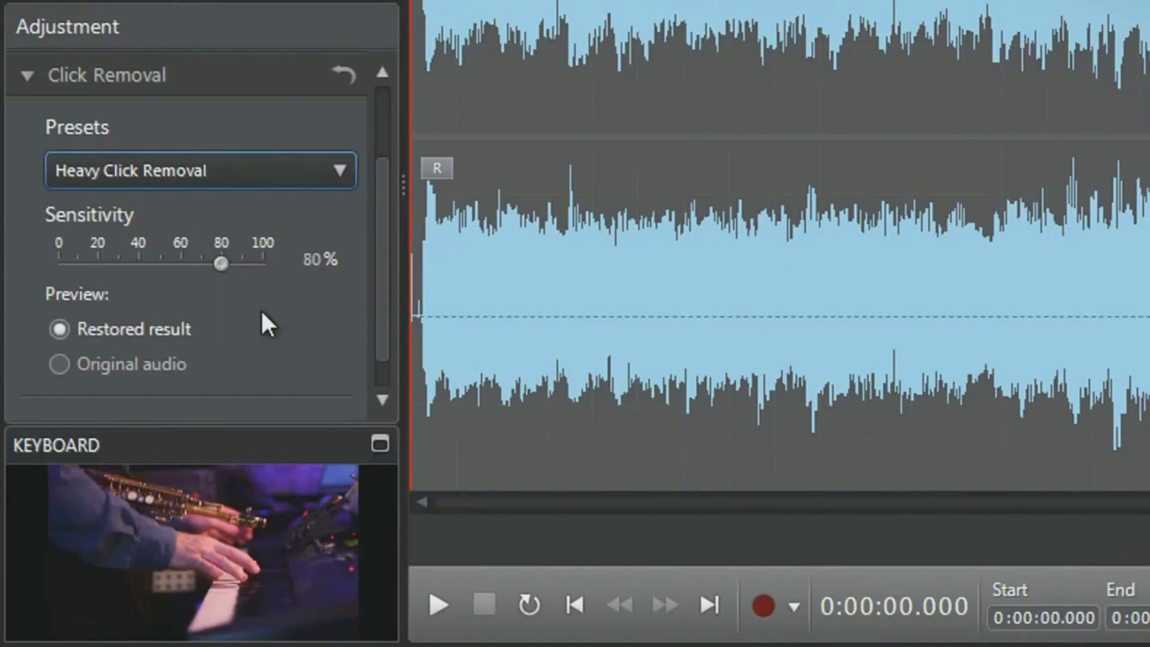
left_click_drag(230, 268, 242, 268)
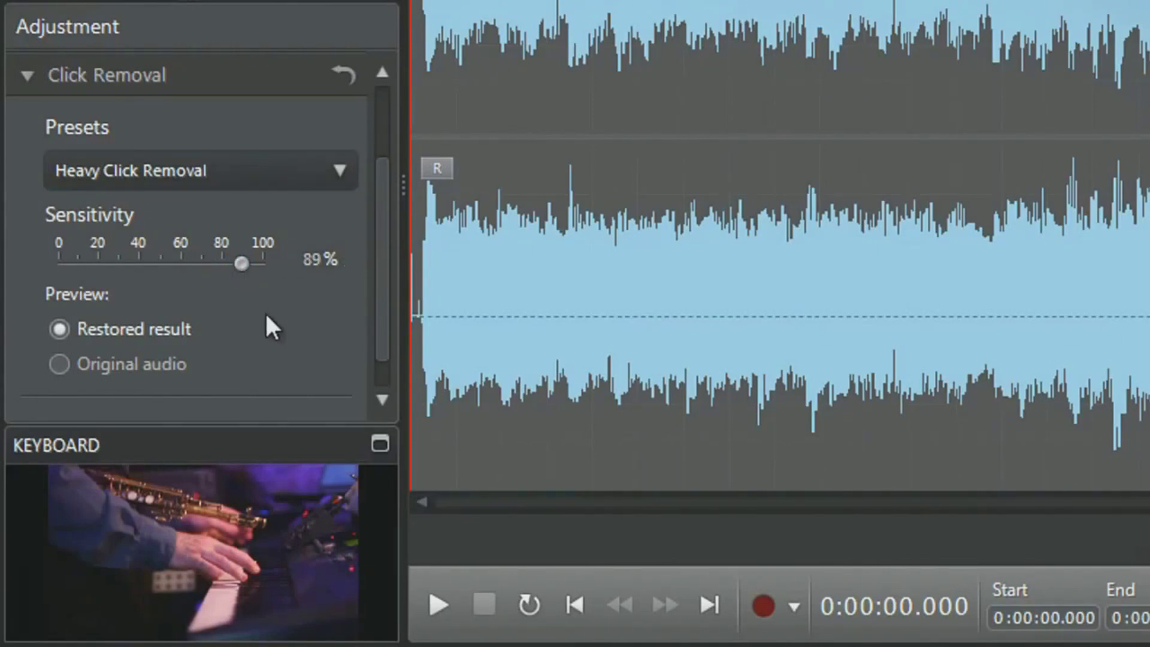
left_click_drag(380, 322, 382, 352)
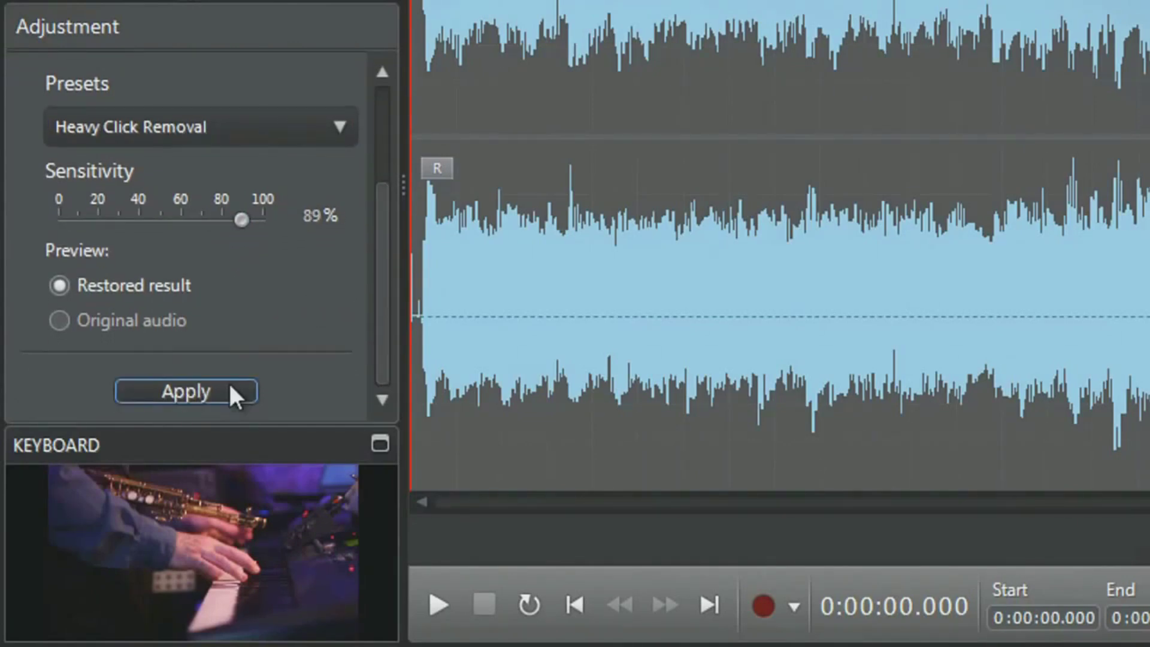
left_click(232, 388)
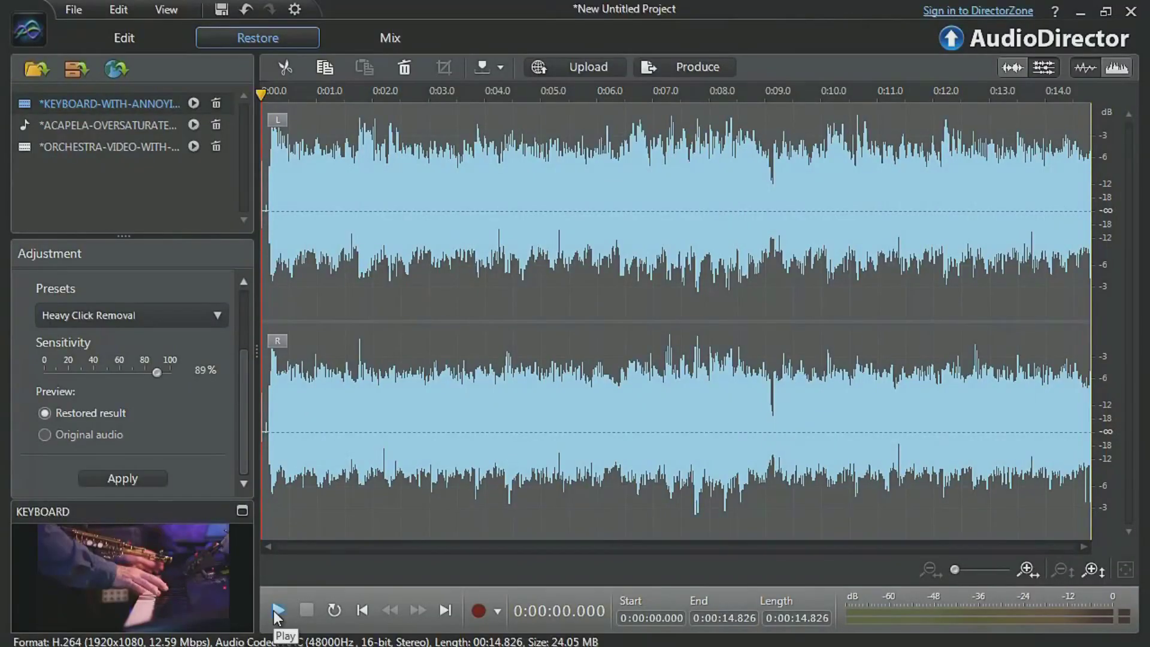